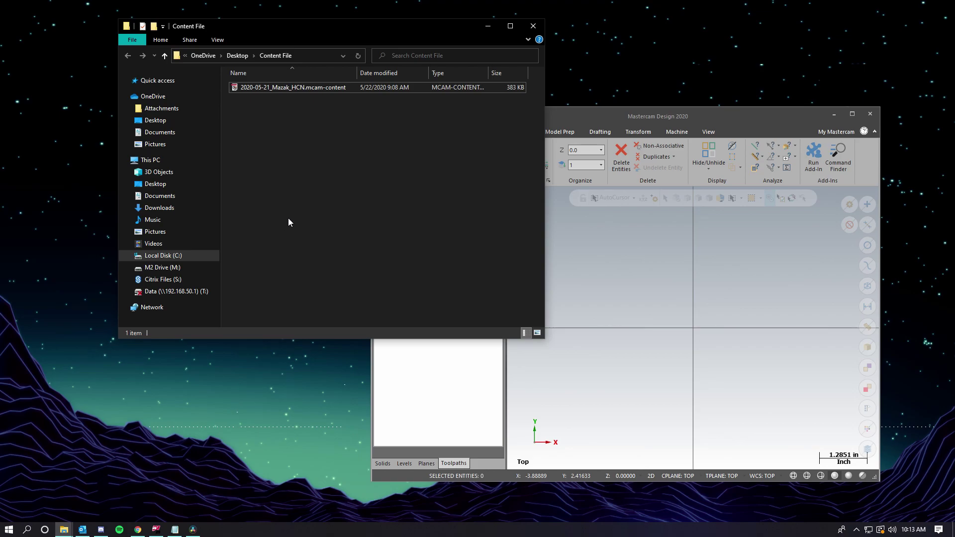
Step: Drop 2020-05-21_Mazak_HCN.mcam-content onto Mastercam and acknowledge the successful extraction message
{"action": "left_click", "coordinate": [305, 88]}
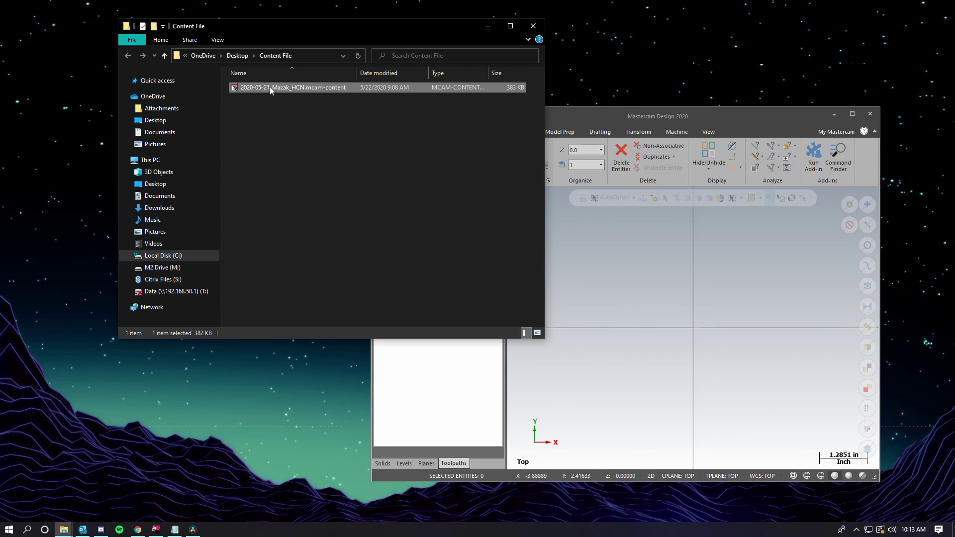
{"action": "left_click_drag", "start_coordinate": [334, 87], "coordinate": [637, 242]}
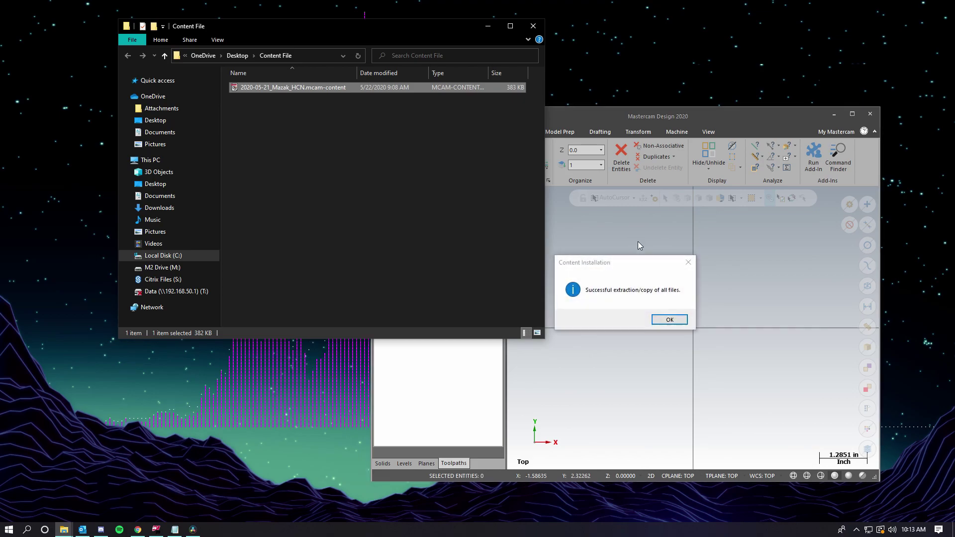
{"action": "left_click", "coordinate": [635, 267]}
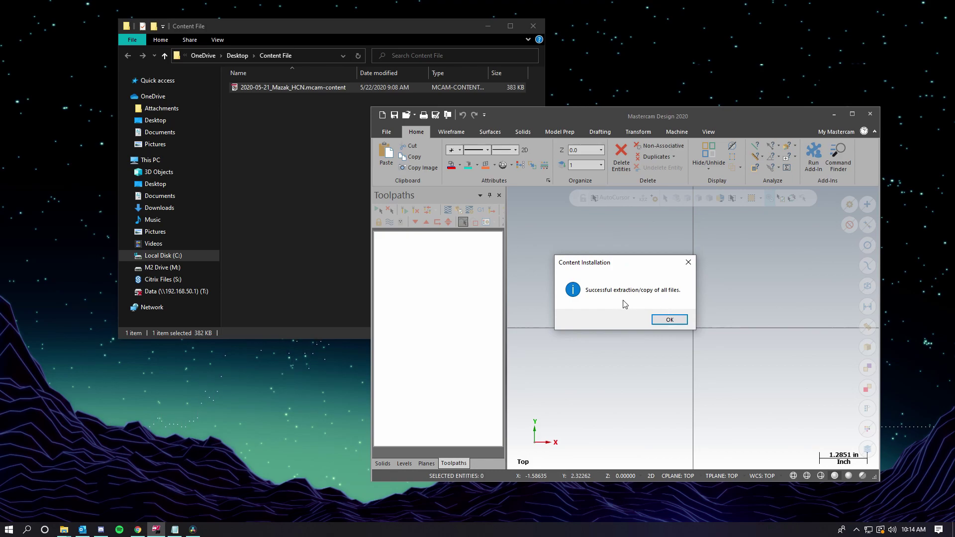
{"action": "left_click", "coordinate": [669, 324]}
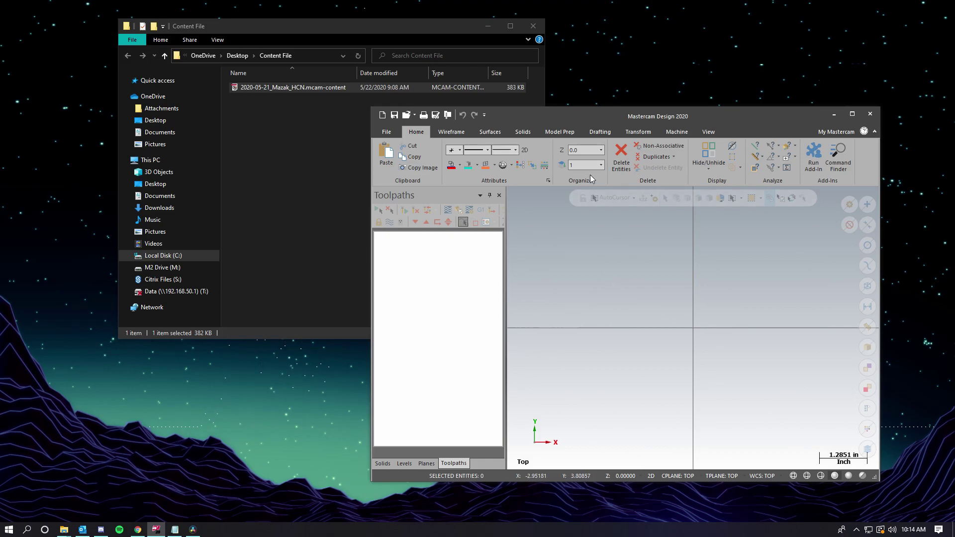
Step: Load the MPPOSTABILITY_MAZAK_HCN-6800 mill machine definition and review the machine group's files
{"action": "left_click", "coordinate": [676, 132]}
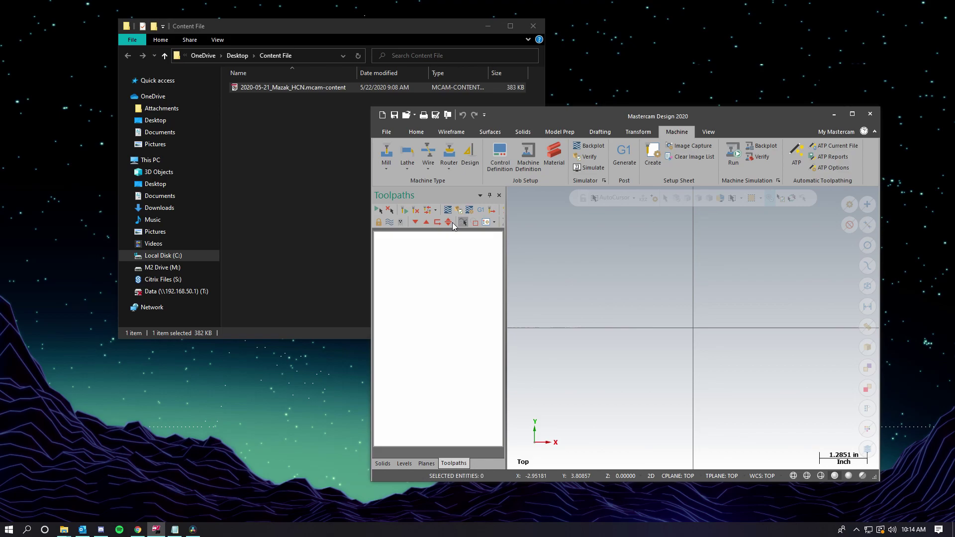
{"action": "left_click", "coordinate": [387, 168]}
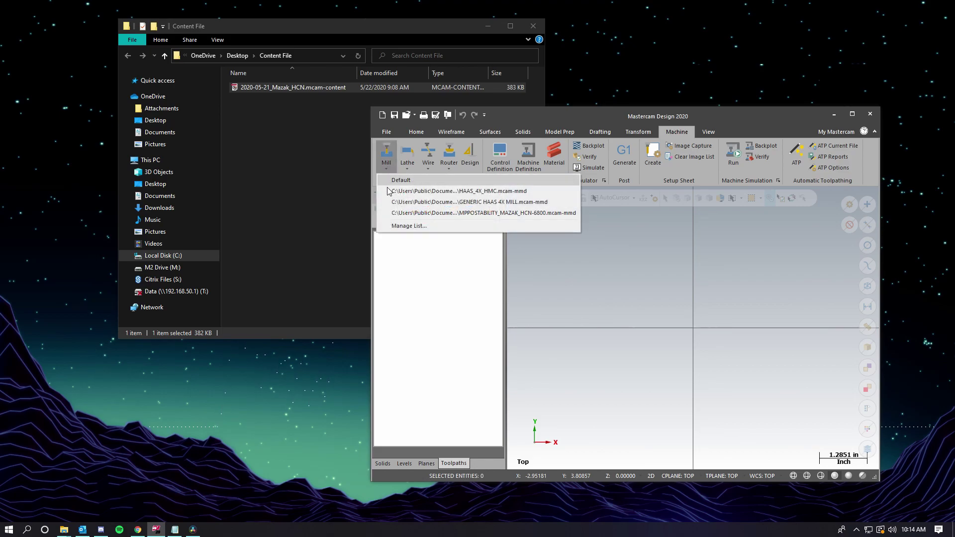
{"action": "left_click", "coordinate": [532, 213]}
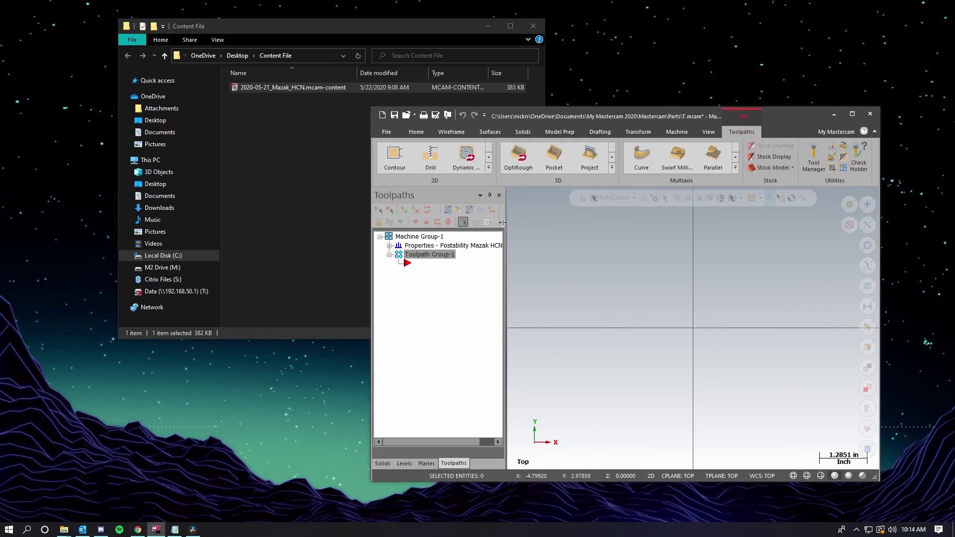
{"action": "left_click", "coordinate": [419, 255]}
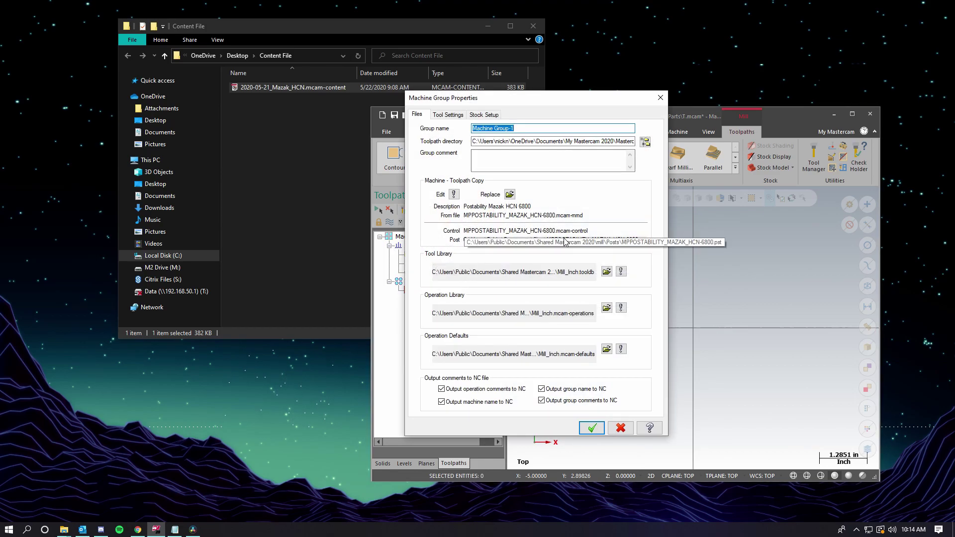
{"action": "left_click", "coordinate": [593, 428]}
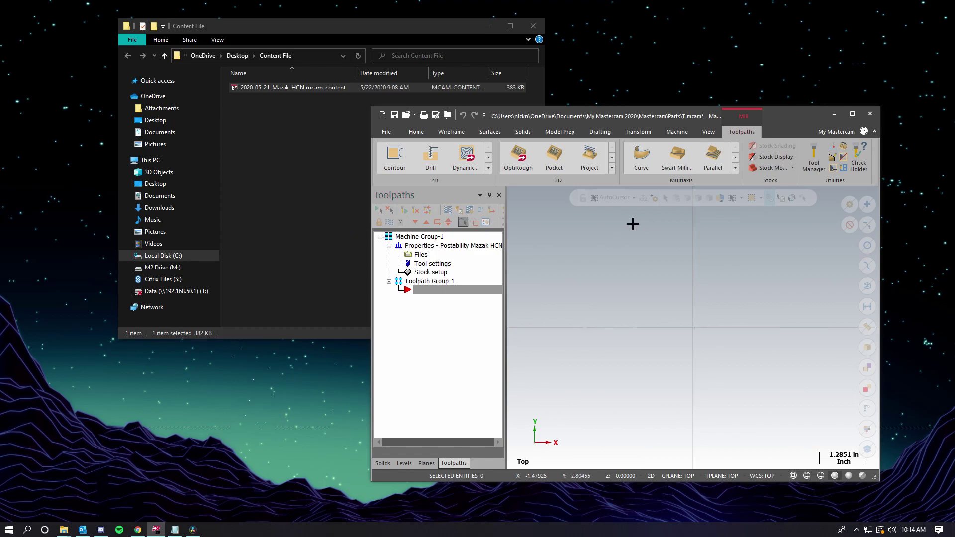
Step: Reinstall the Mazak HCN content file, choosing Replace for all conflicts, and confirm success
{"action": "left_click", "coordinate": [280, 152]}
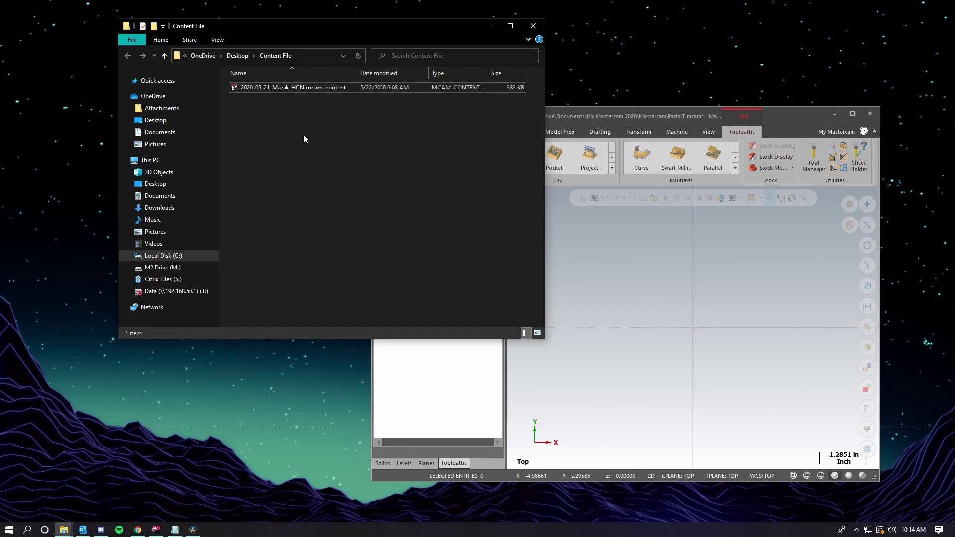
{"action": "left_click_drag", "start_coordinate": [303, 87], "coordinate": [668, 323]}
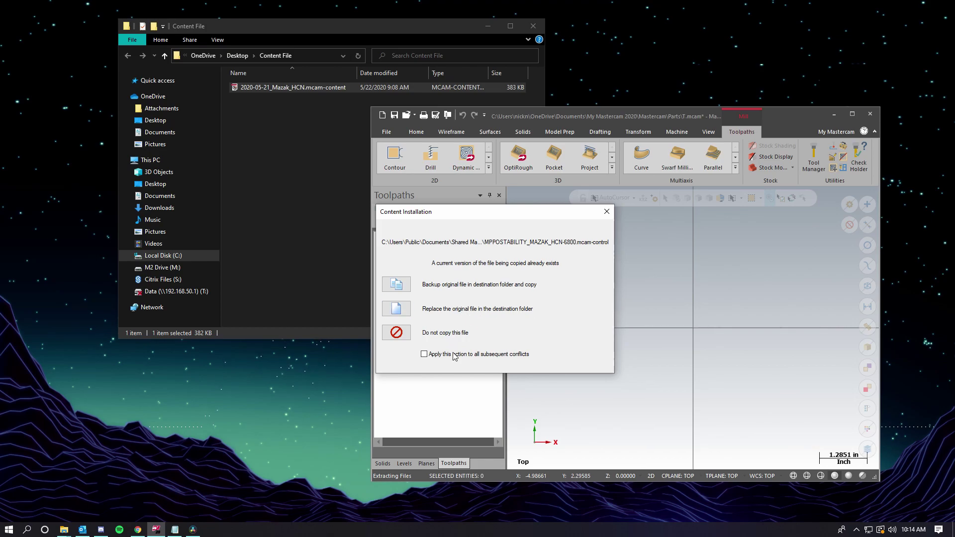
{"action": "left_click", "coordinate": [424, 355]}
{"action": "left_click", "coordinate": [396, 309]}
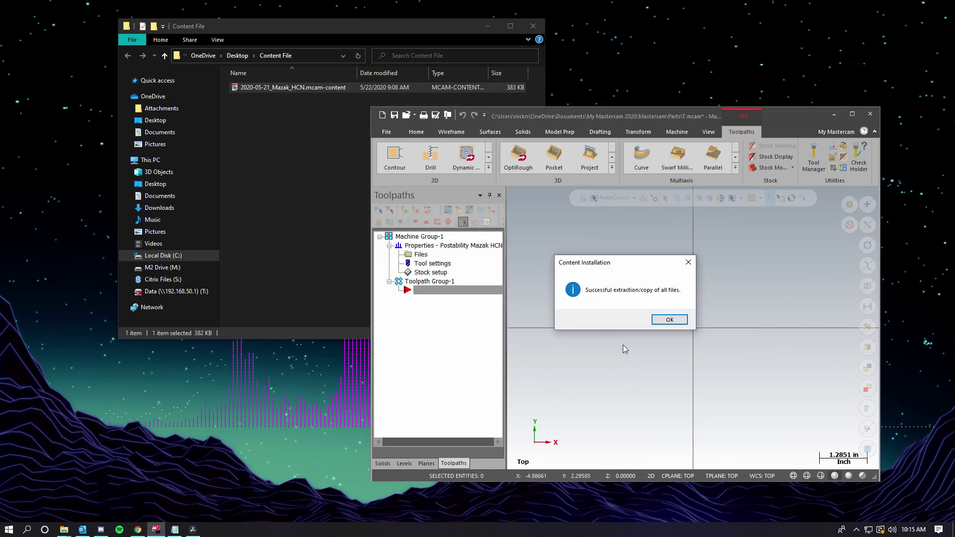
{"action": "left_click", "coordinate": [670, 320]}
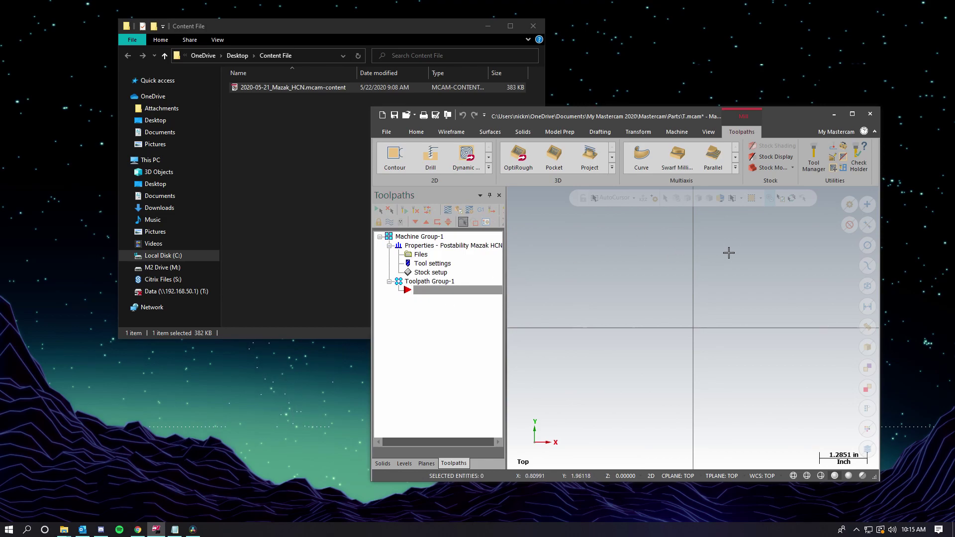
Step: Replace the machine group's definition with MPPOSTABILITY_MAZAK_HCN-6800.mcam-mmd and accept the properties
{"action": "left_click", "coordinate": [421, 255]}
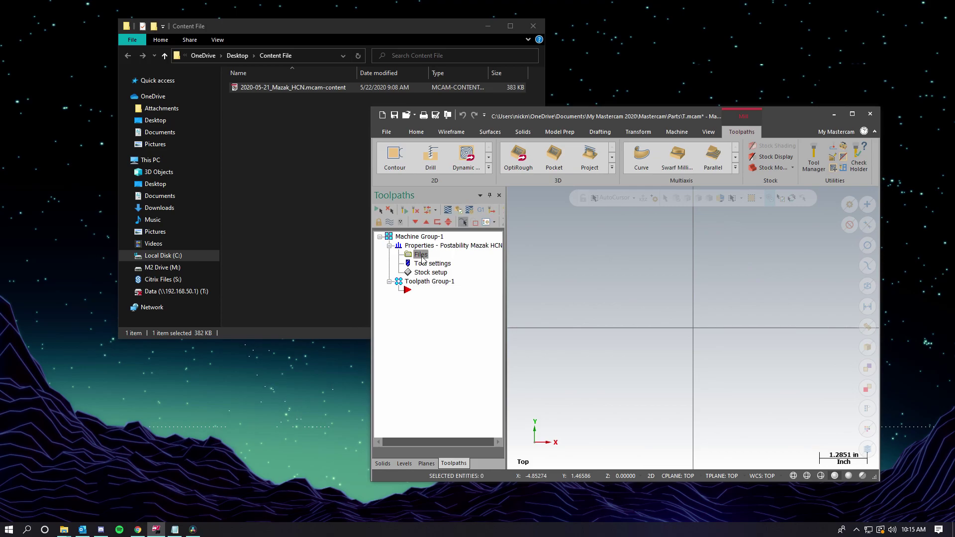
{"action": "left_click", "coordinate": [510, 194]}
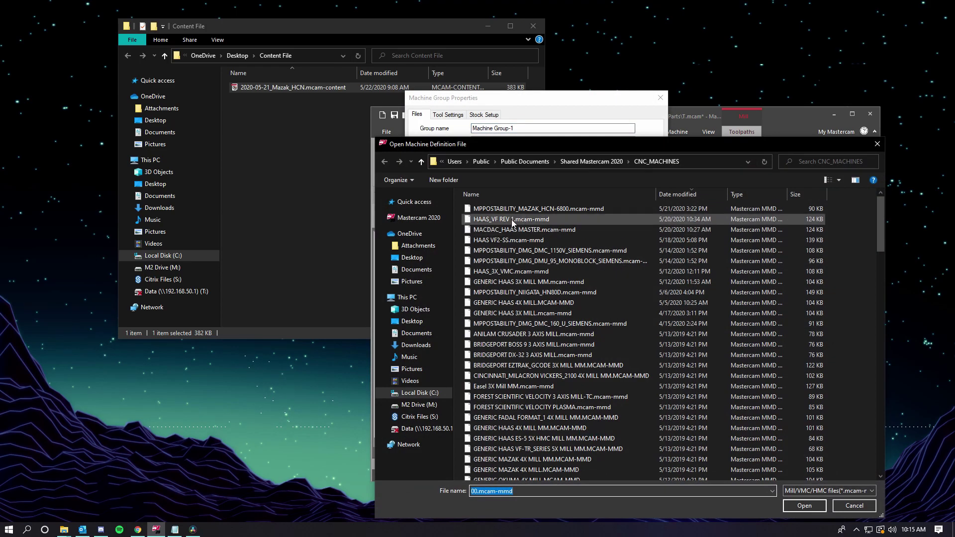
{"action": "left_click", "coordinate": [512, 209]}
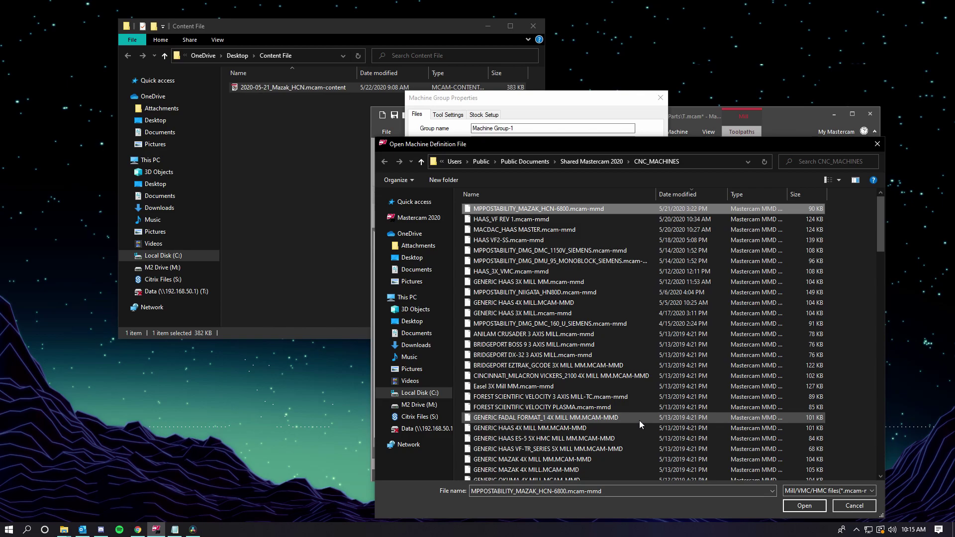
{"action": "left_click", "coordinate": [814, 508]}
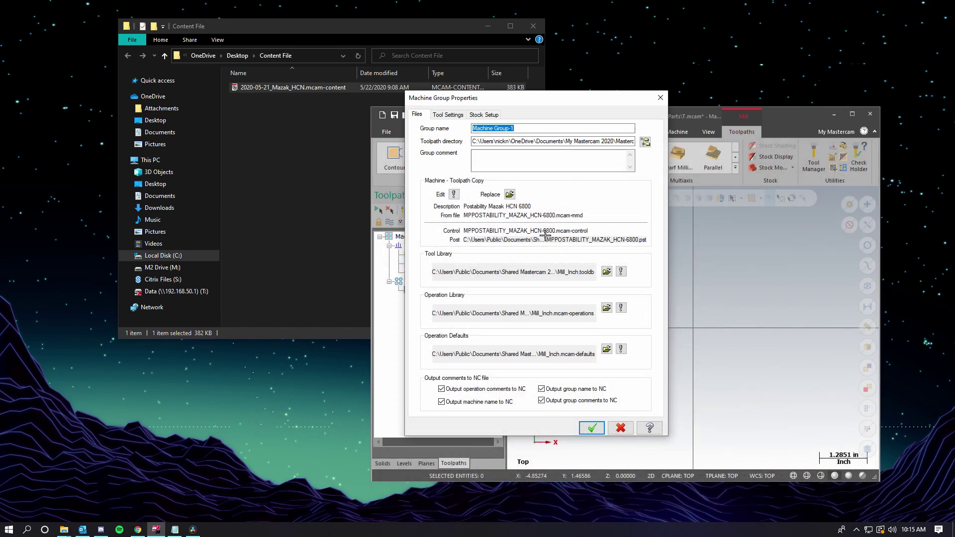
{"action": "left_click", "coordinate": [592, 428]}
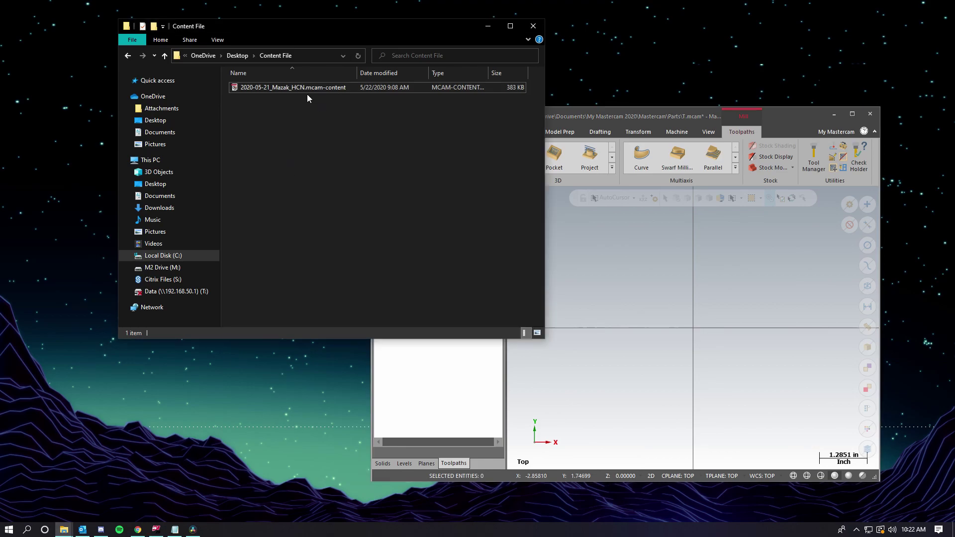
Step: Unpack the Mazak HCN .mcam-content file into its folder with 7-Zip Extract Here
{"action": "left_click", "coordinate": [293, 88]}
{"action": "right_click", "coordinate": [277, 87]}
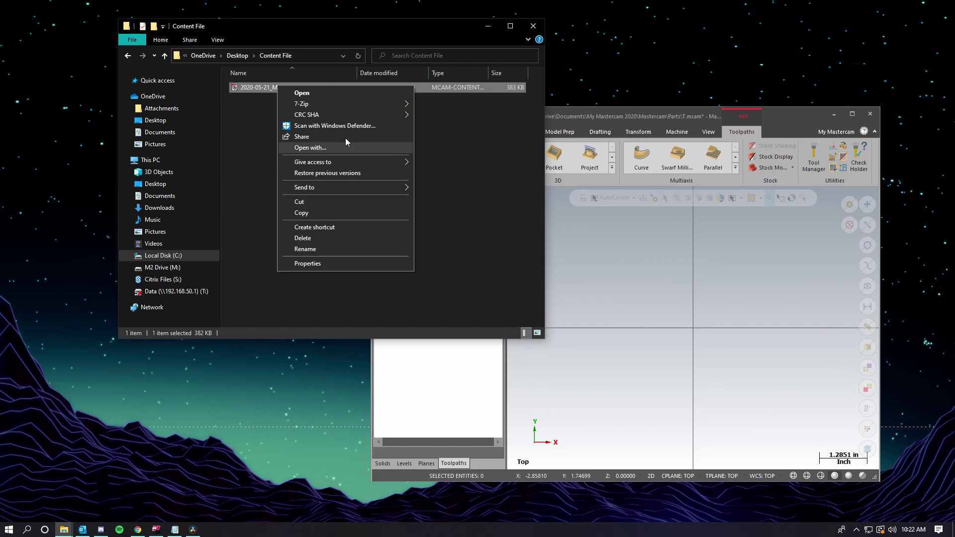
{"action": "mouse_move", "coordinate": [379, 104]}
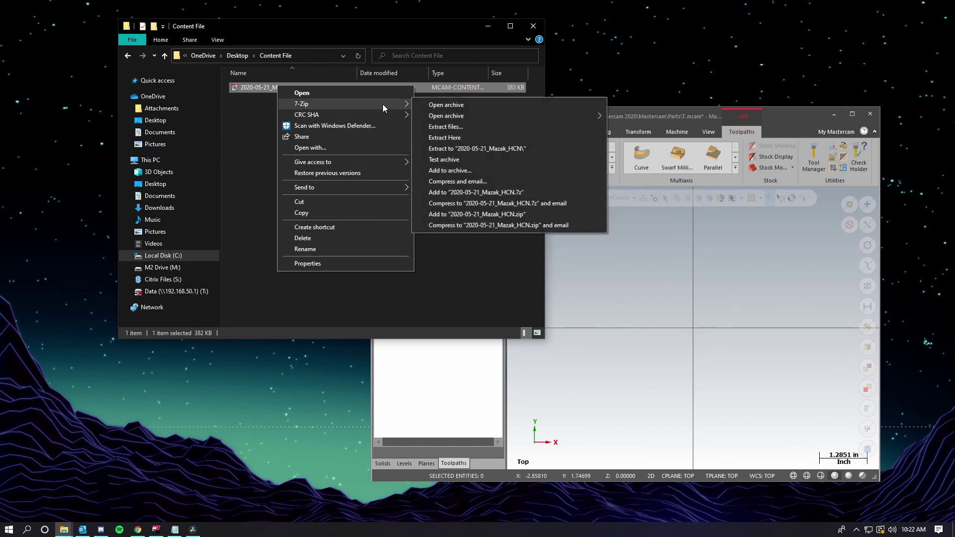
{"action": "left_click", "coordinate": [462, 139]}
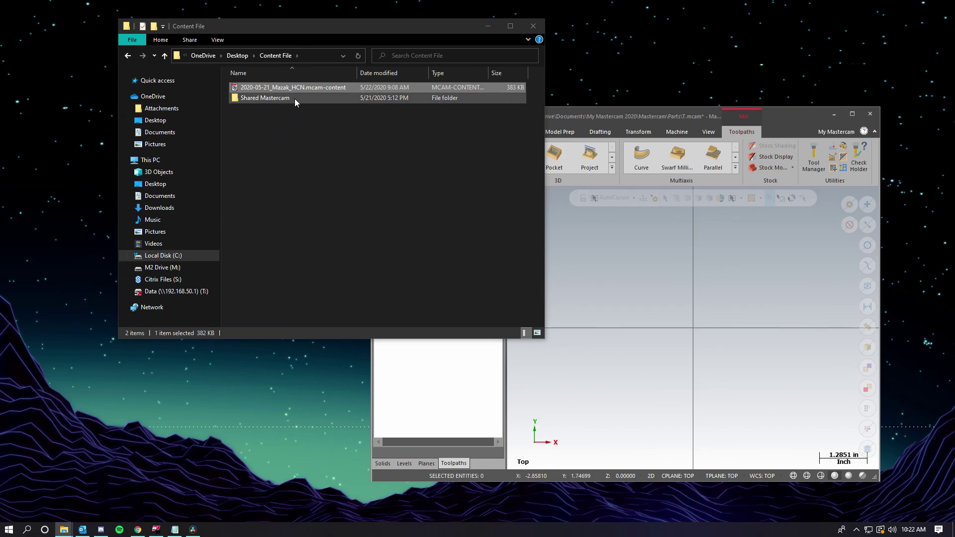
Step: Browse the extracted Shared Mastercam folder's MILL posts and CNC_MACHINES files
{"action": "double_click", "coordinate": [267, 98]}
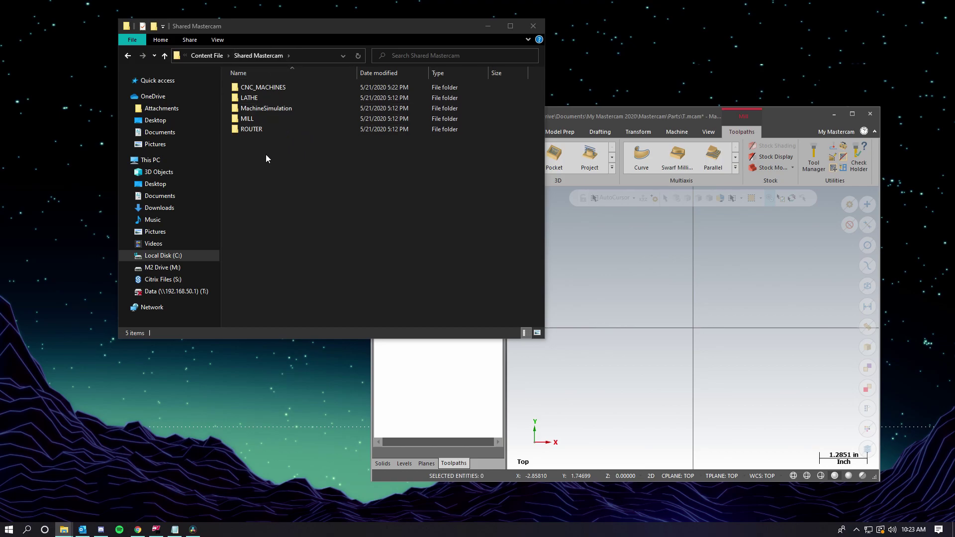
{"action": "mouse_move", "coordinate": [268, 153]}
{"action": "left_mouse_down"}
{"action": "mouse_move", "coordinate": [258, 68]}
{"action": "mouse_move", "coordinate": [282, 154]}
{"action": "left_mouse_up"}
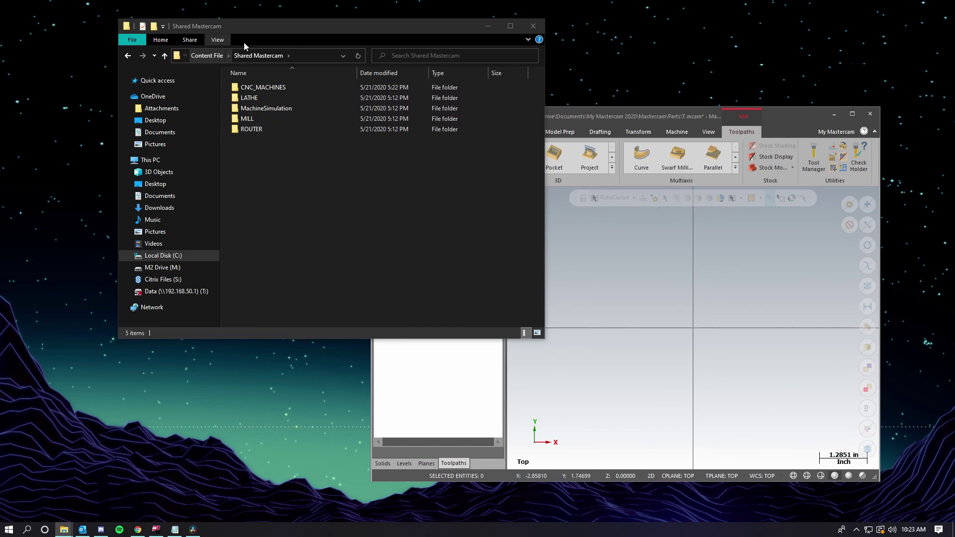
{"action": "double_click", "coordinate": [256, 122]}
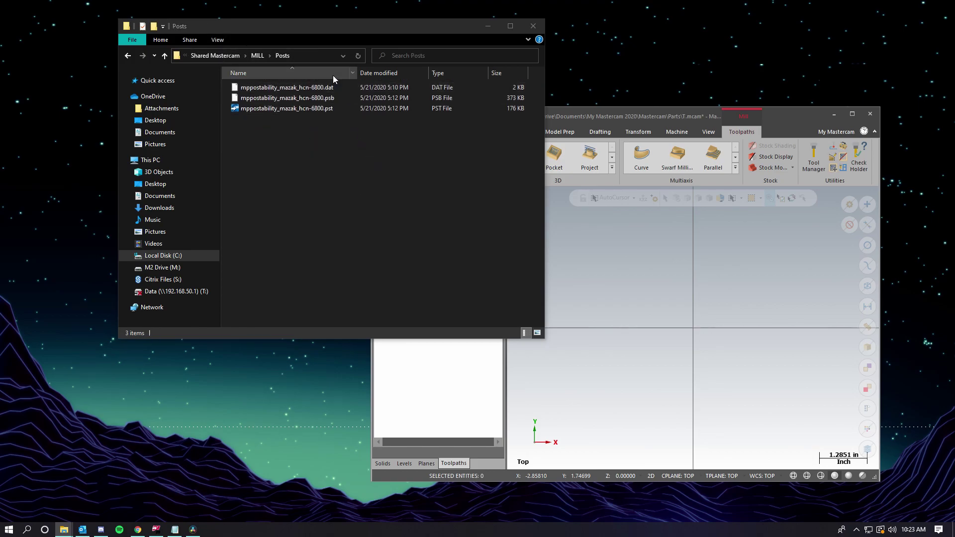
{"action": "left_click", "coordinate": [128, 56]}
{"action": "left_click", "coordinate": [128, 56]}
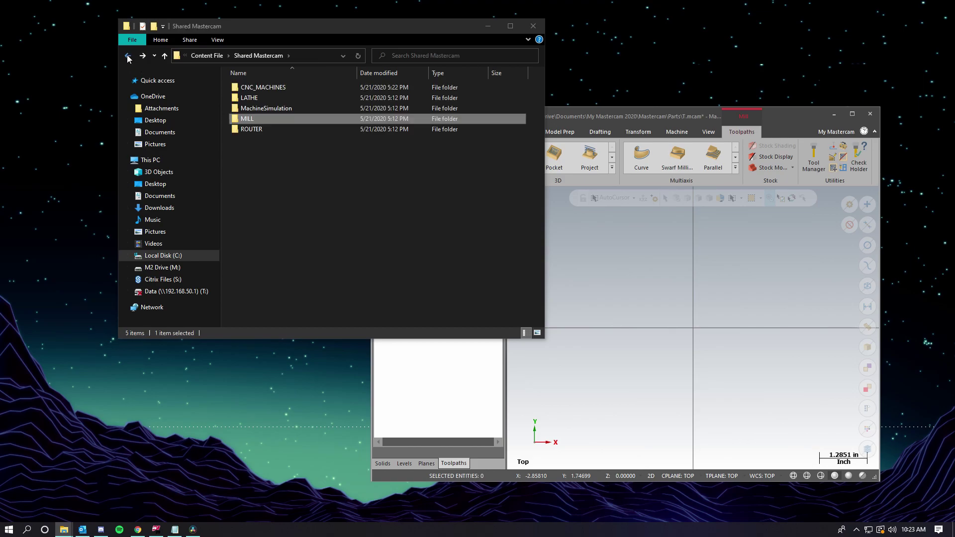
{"action": "double_click", "coordinate": [261, 89]}
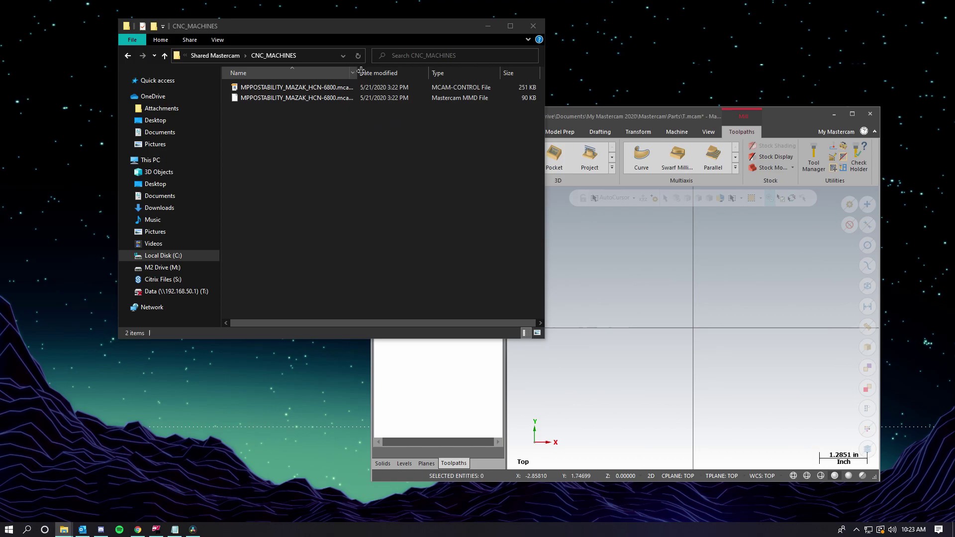
{"action": "left_click_drag", "start_coordinate": [500, 71], "coordinate": [518, 72]}
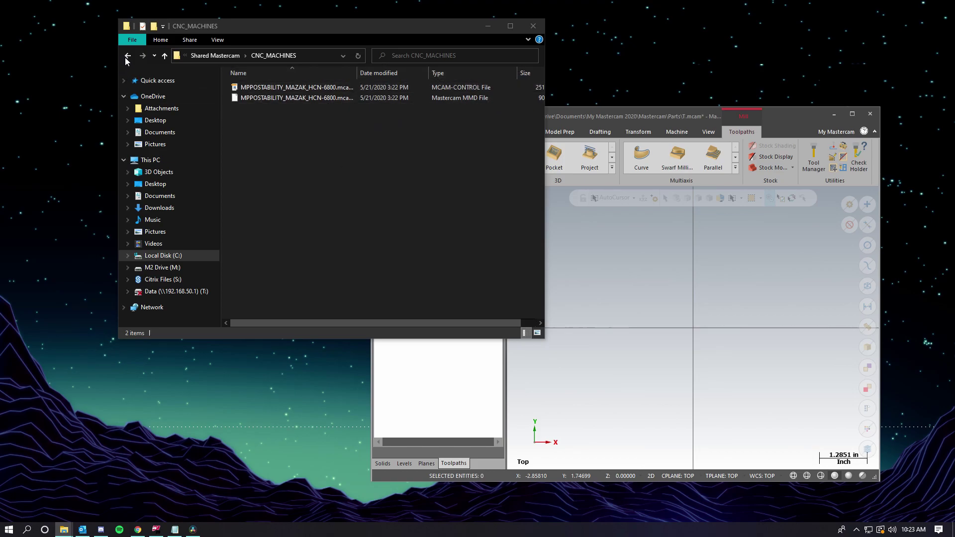
{"action": "left_click", "coordinate": [164, 56]}
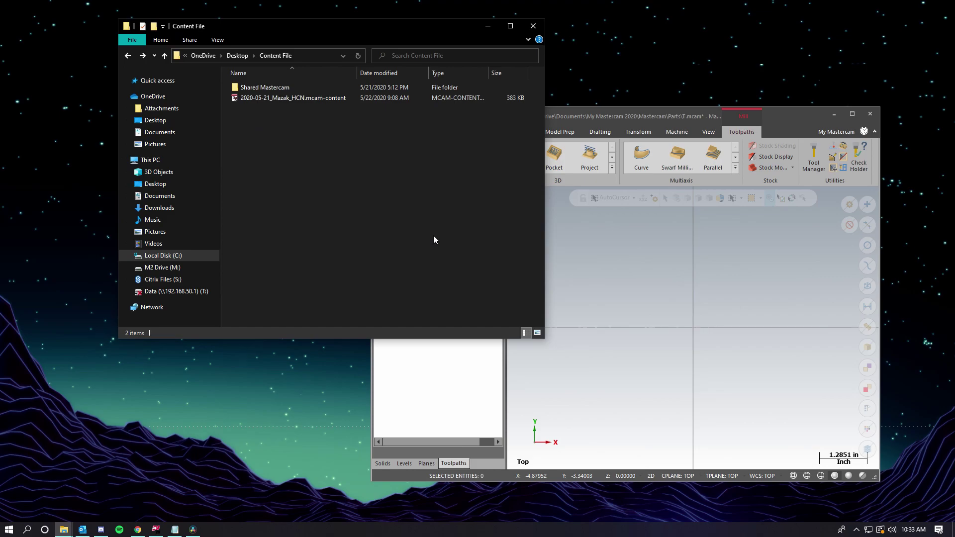